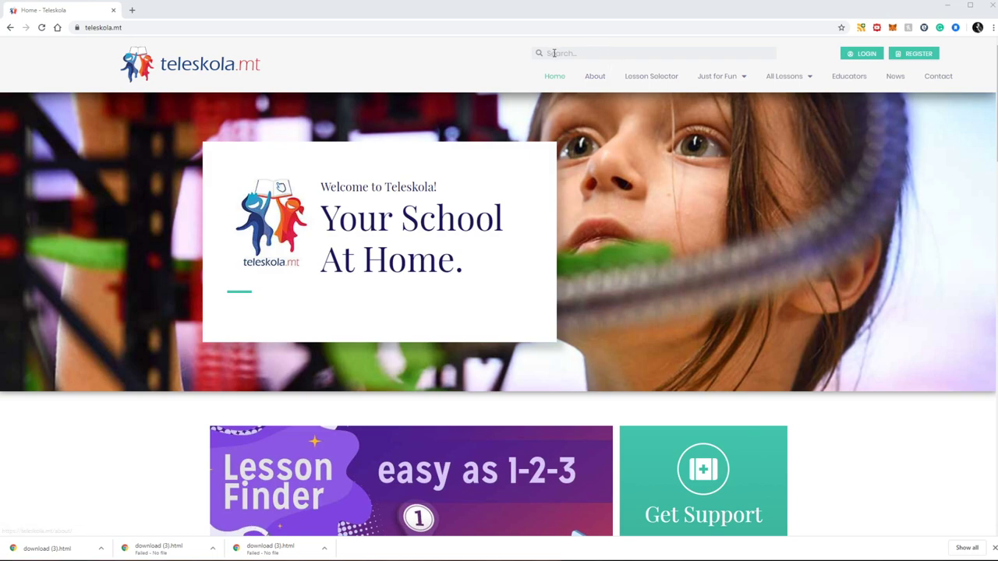
# Log in to the Teleskola site by entering the account username and password
pyautogui.click(862, 53)
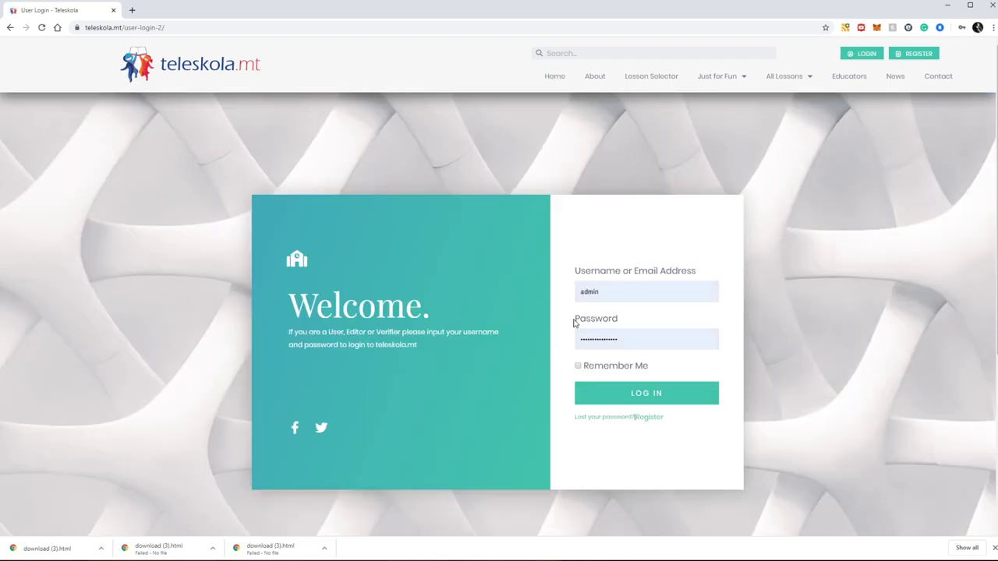
pyautogui.click(619, 294)
pyautogui.hotkey('ctrl', 'a')
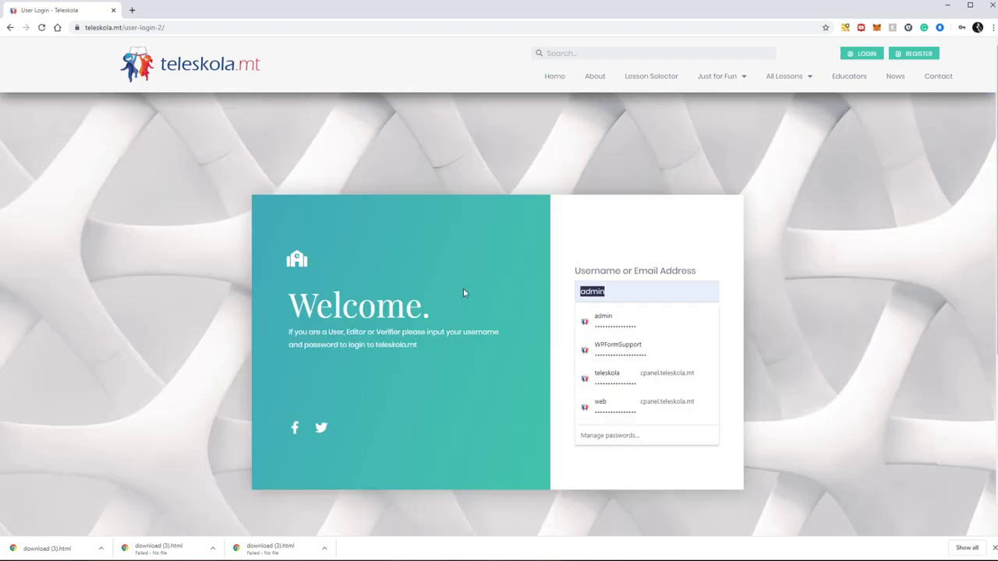
pyautogui.write('oo')
pyautogui.press('Tab')
pyautogui.write('o')
pyautogui.press('Return')
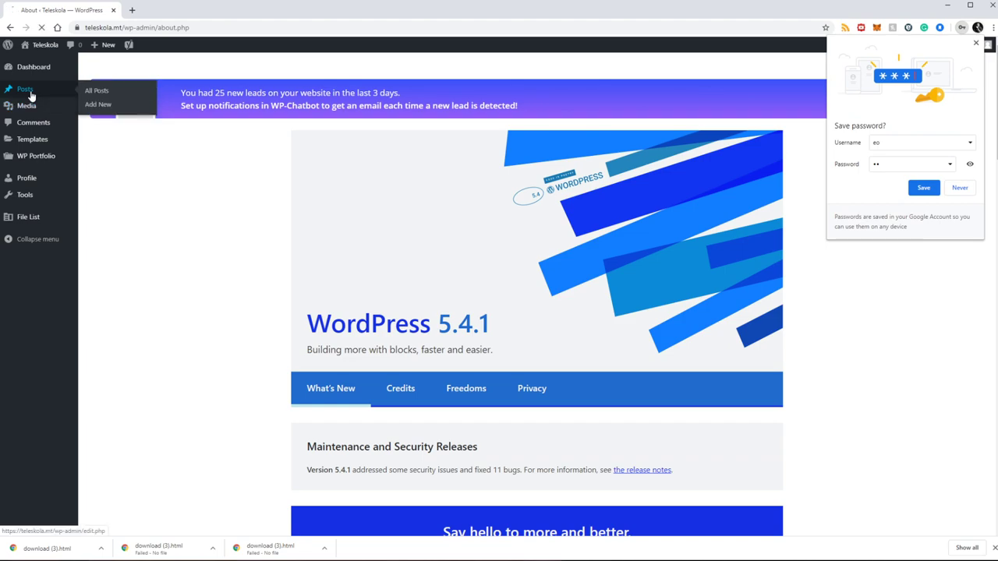
# Open the pending TEST LESSON post from the posts list for editing, closing the extra preview tab
pyautogui.click(26, 90)
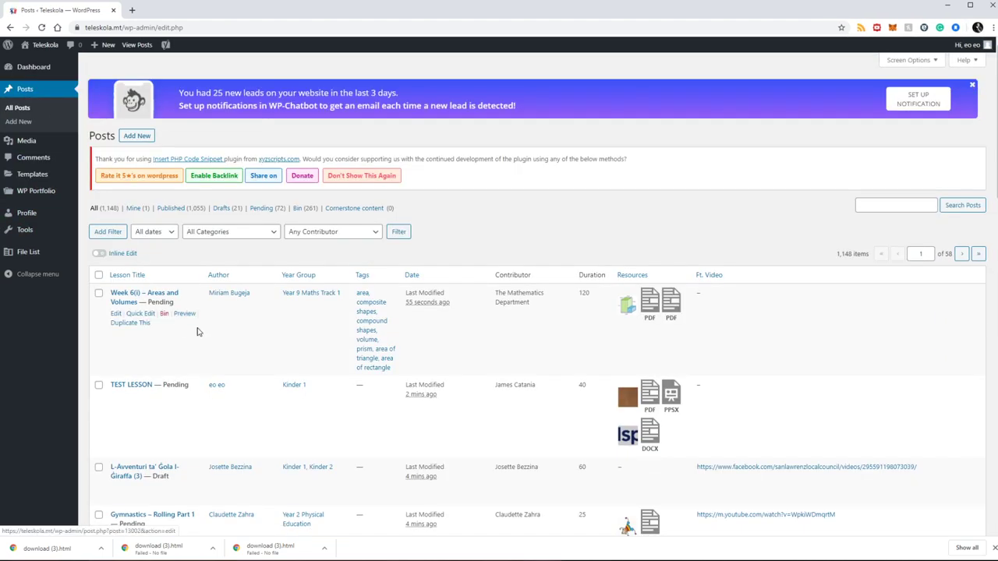
pyautogui.scroll(-3, 195, 328)
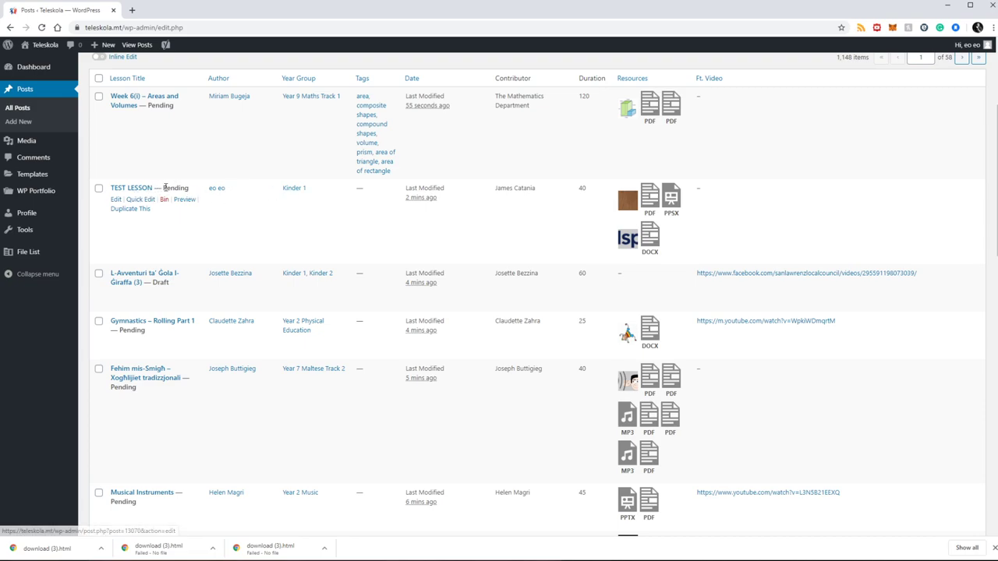
pyautogui.click(115, 199)
pyautogui.rightClick(184, 204)
pyautogui.click(222, 206)
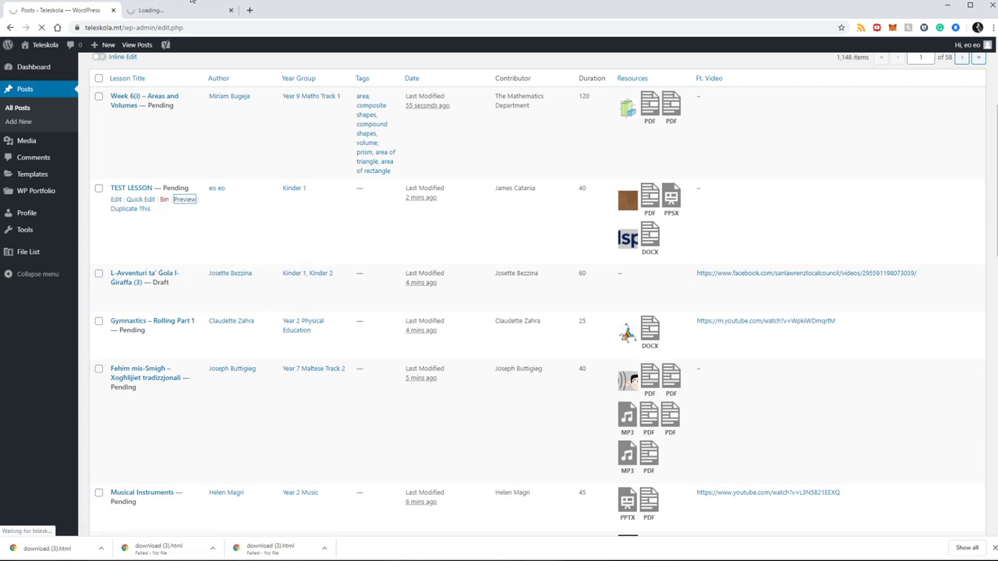
pyautogui.click(231, 10)
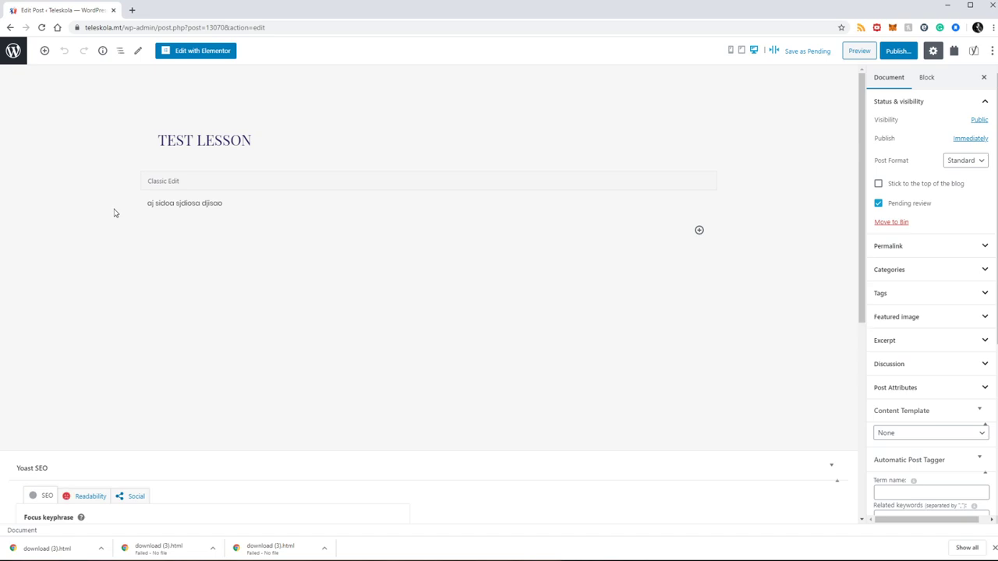
# Preview TEST LESSON and try to download its .docx resource directly from the lesson's resources list
pyautogui.click(860, 51)
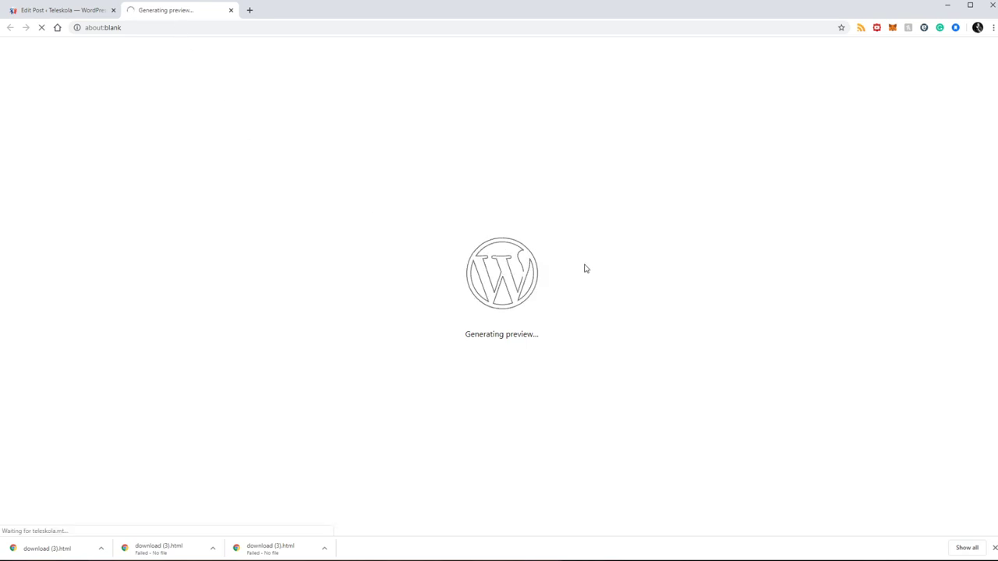
pyautogui.scroll(-8, 584, 267)
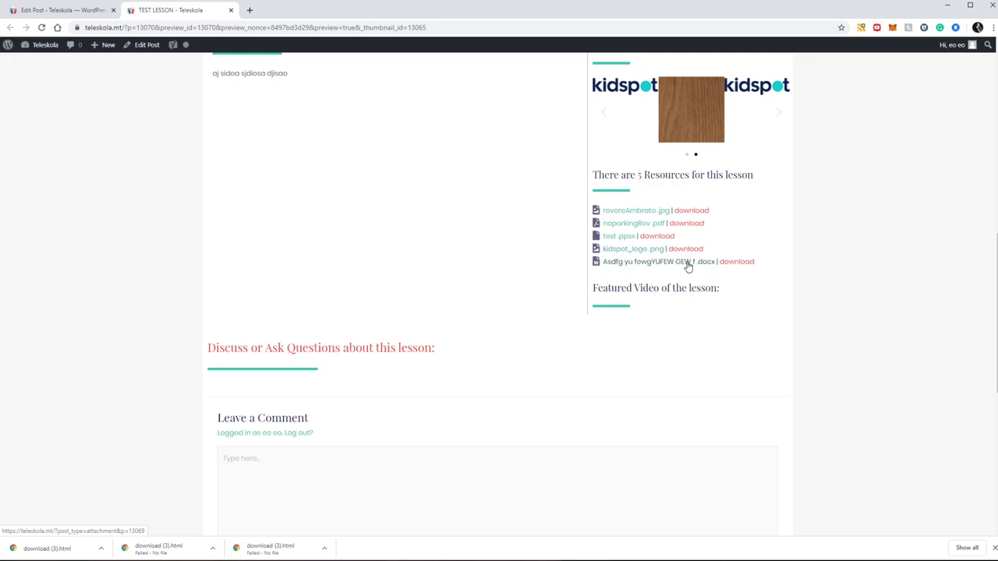
pyautogui.click(740, 266)
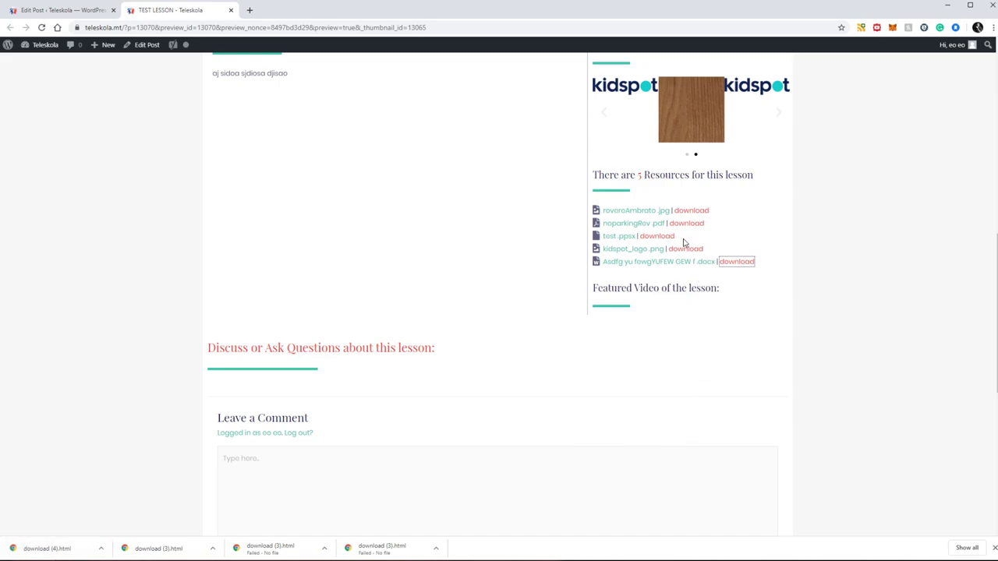
pyautogui.scroll(1, 624, 212)
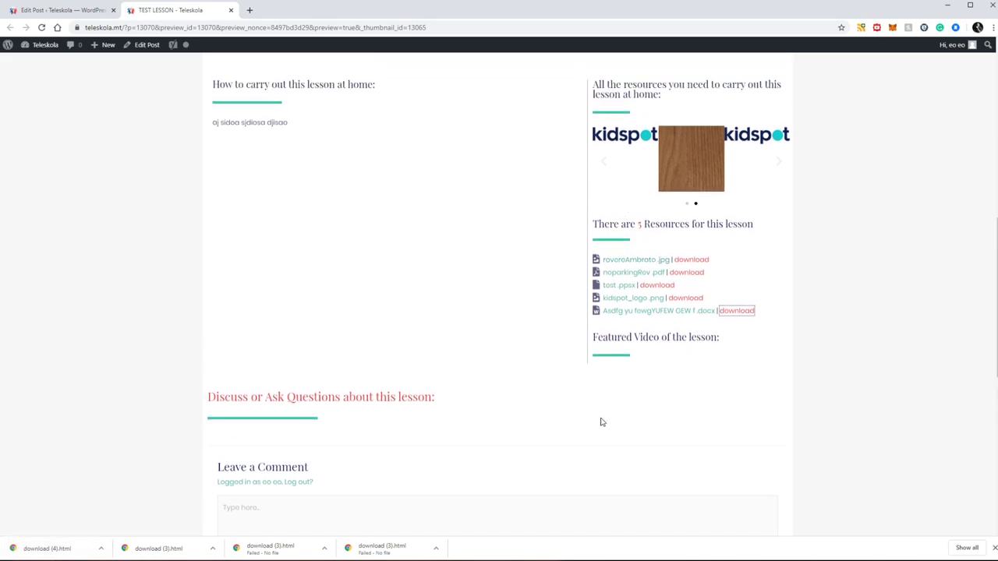
# Open the .docx resource's download link in a new tab and download the document from its attachment page
pyautogui.rightClick(724, 314)
pyautogui.click(761, 320)
pyautogui.click(283, 13)
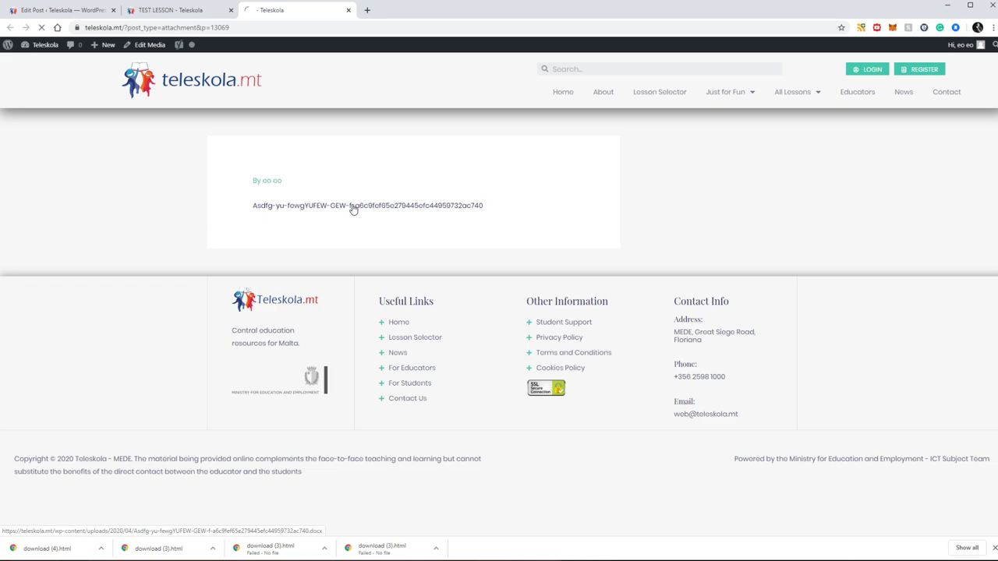
pyautogui.click(382, 209)
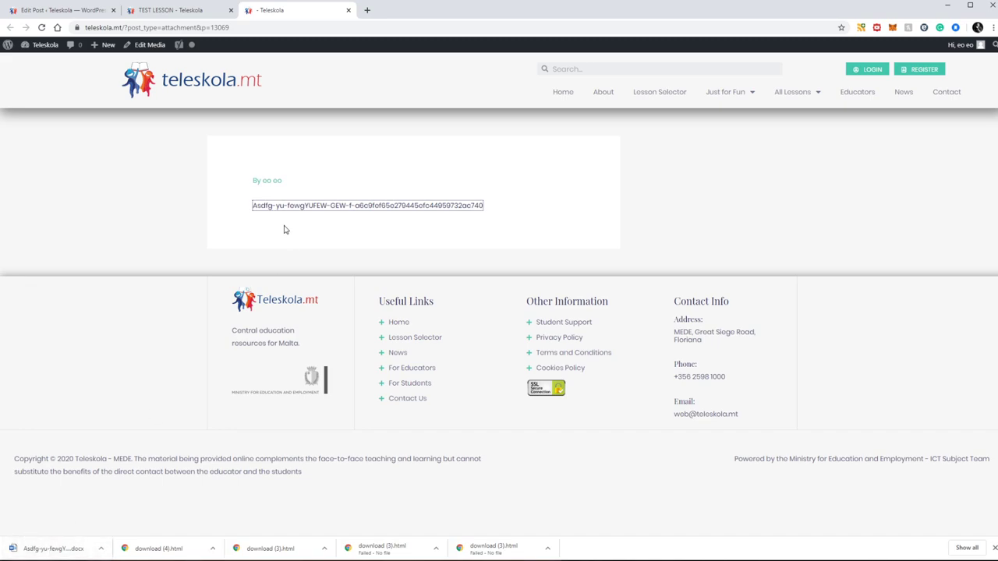
# Close the attachment and preview tabs, and reopen TEST LESSON for editing from the posts list
pyautogui.click(348, 10)
pyautogui.click(231, 10)
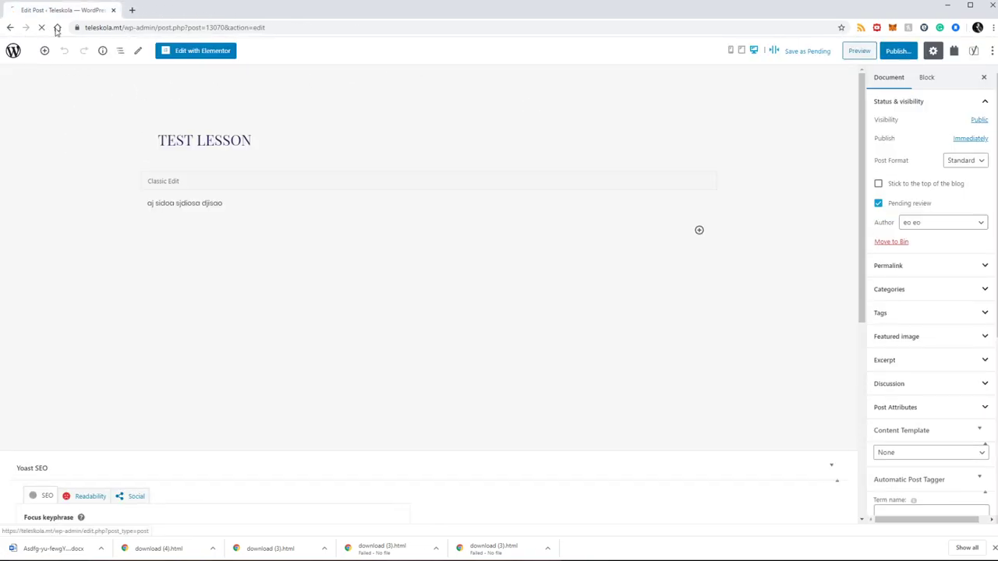
pyautogui.click(8, 59)
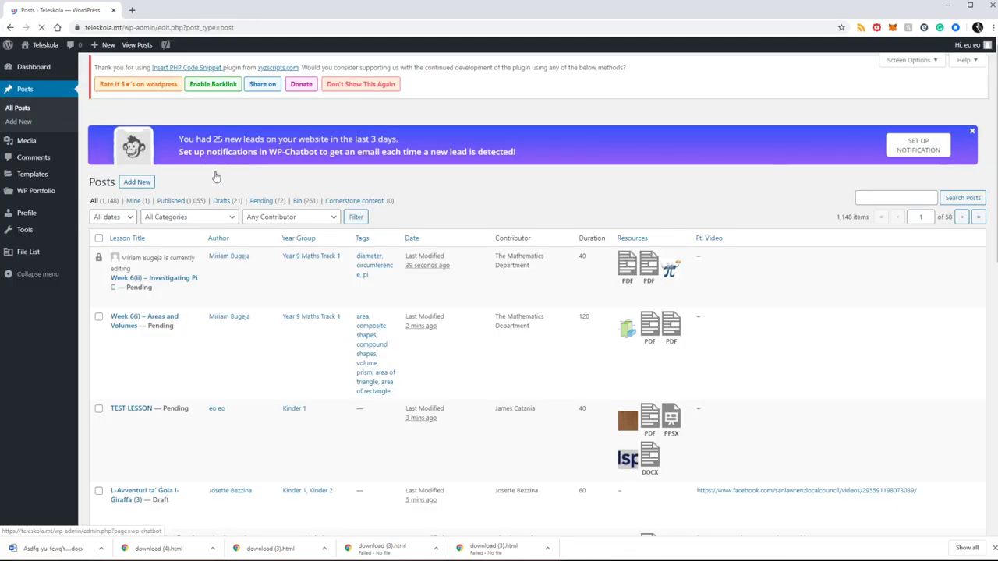
pyautogui.scroll(-1, 198, 298)
pyautogui.scroll(-1, 117, 185)
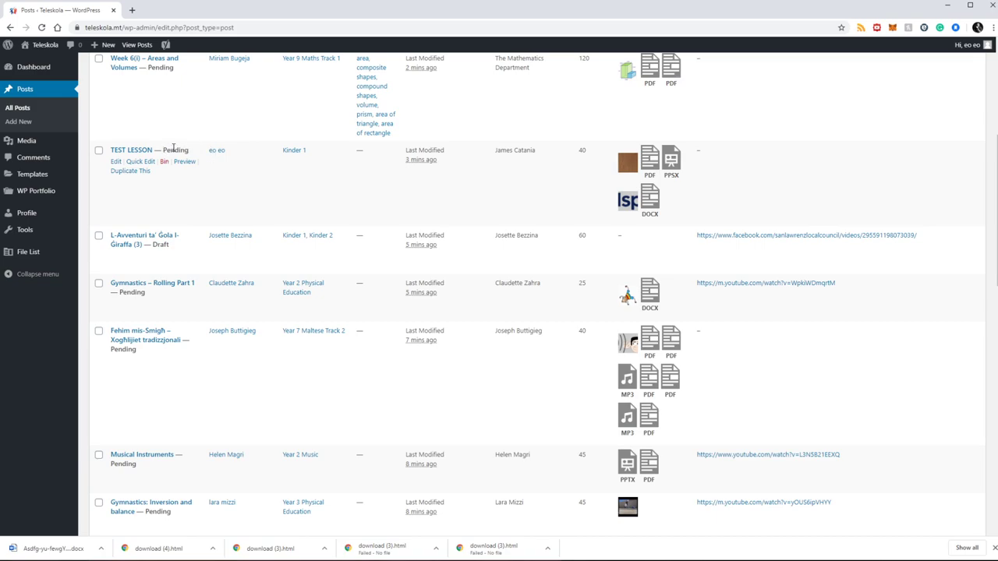
pyautogui.click(115, 162)
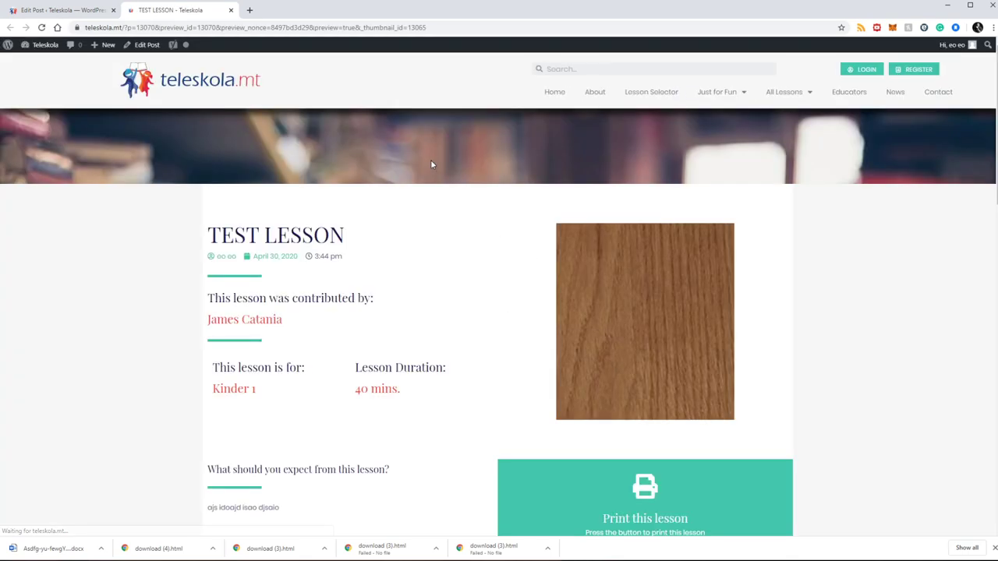
# Open the download link of the noparkingRev .pdf resource from the lesson preview in a new tab
pyautogui.scroll(-10, 430, 164)
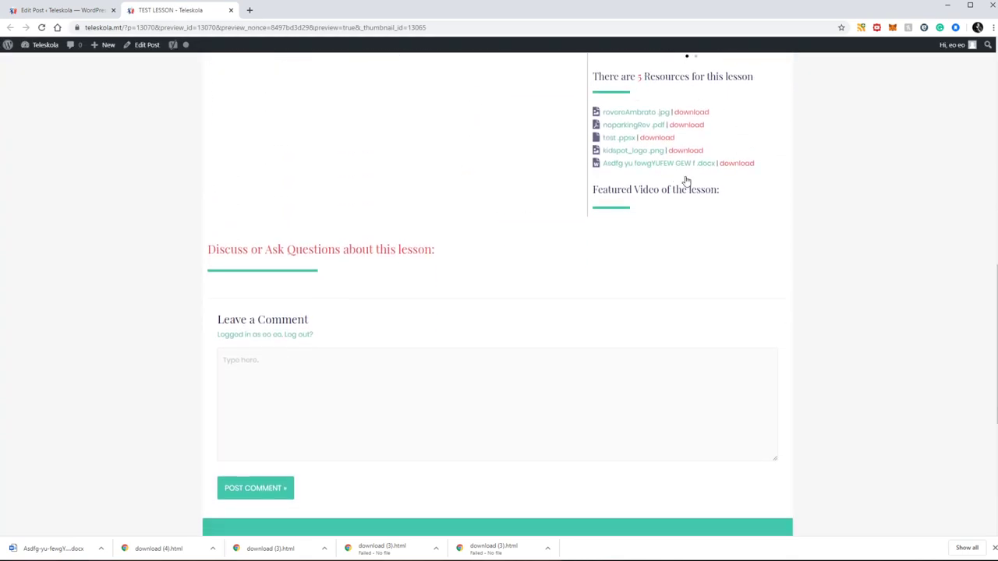
pyautogui.scroll(1, 687, 148)
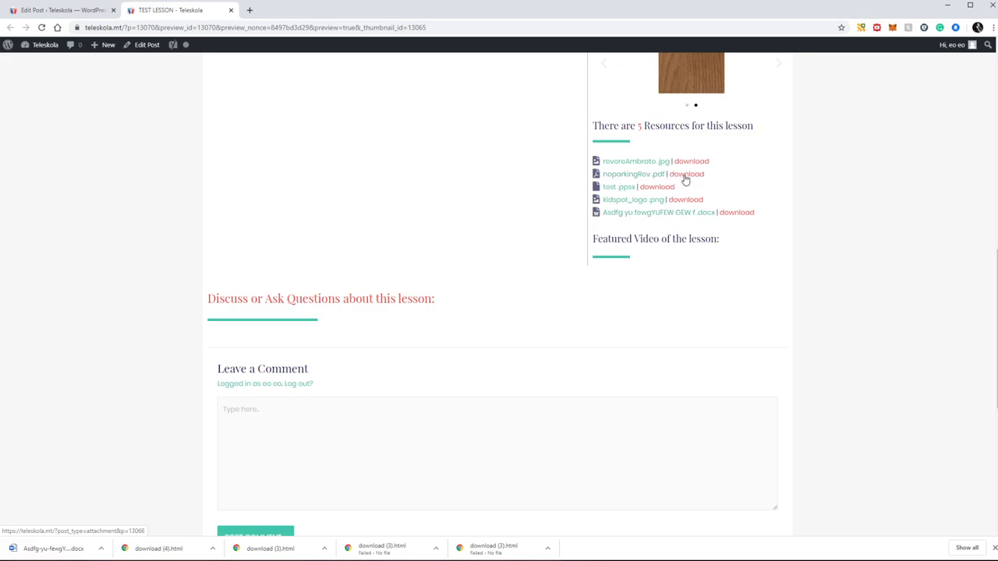
pyautogui.rightClick(682, 180)
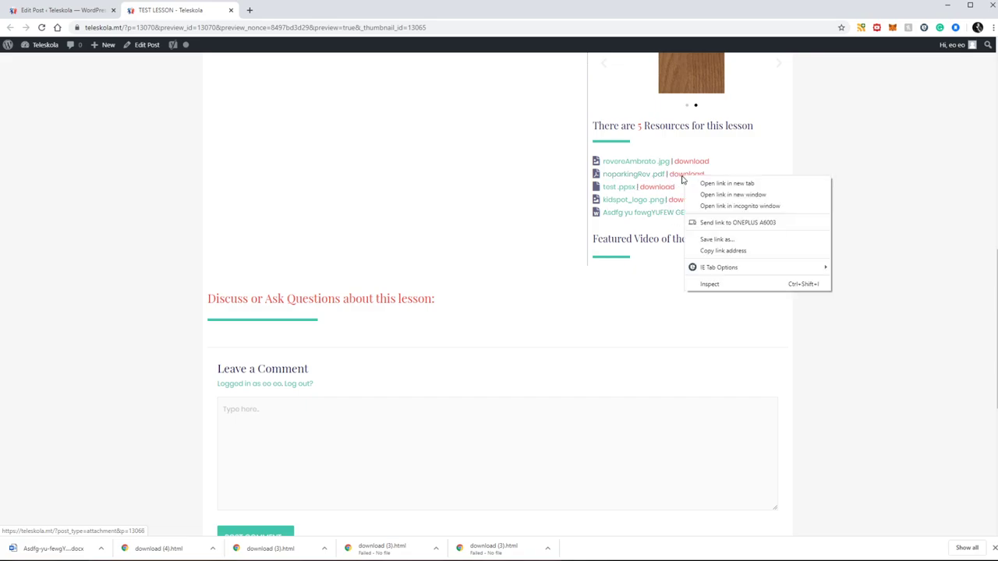
pyautogui.click(724, 184)
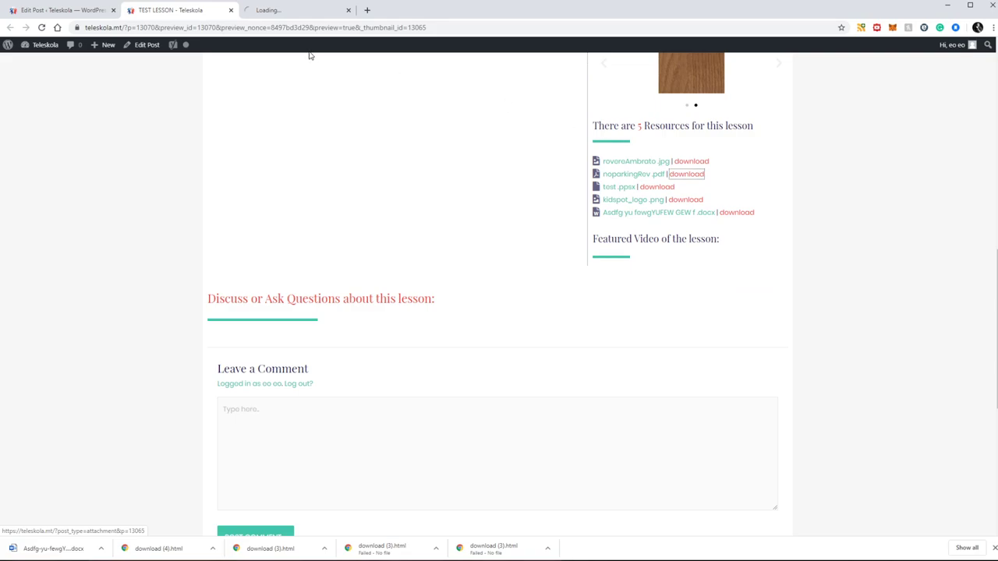
pyautogui.click(297, 10)
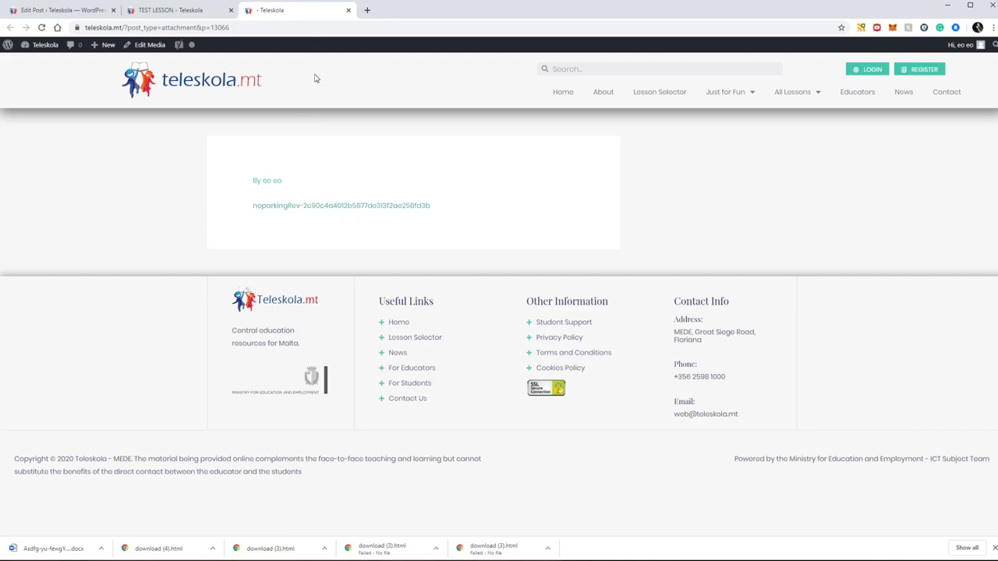
# Open the noparkingRev PDF from its attachment page and return to the resources list in the lesson preview
pyautogui.rightClick(349, 209)
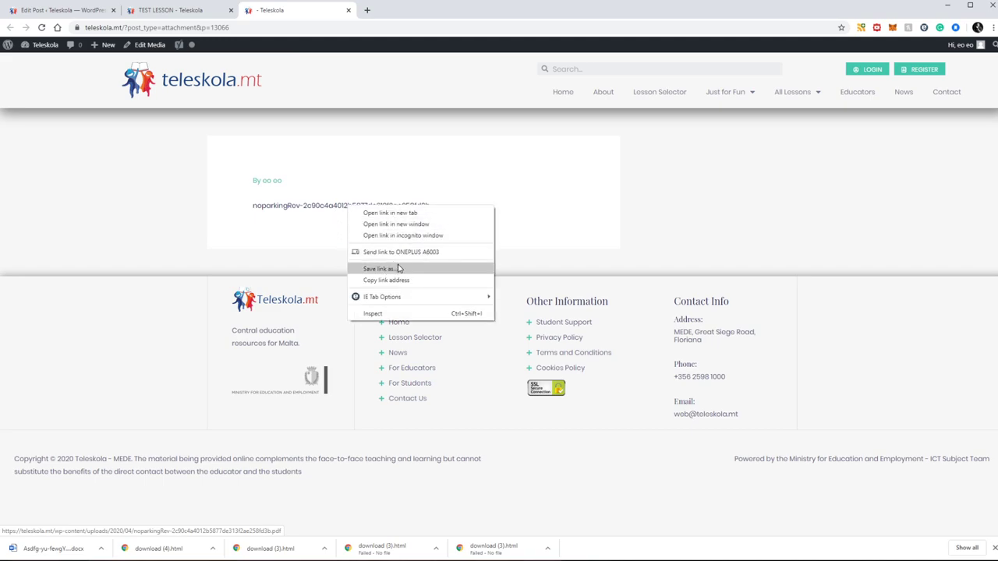
pyautogui.click(299, 249)
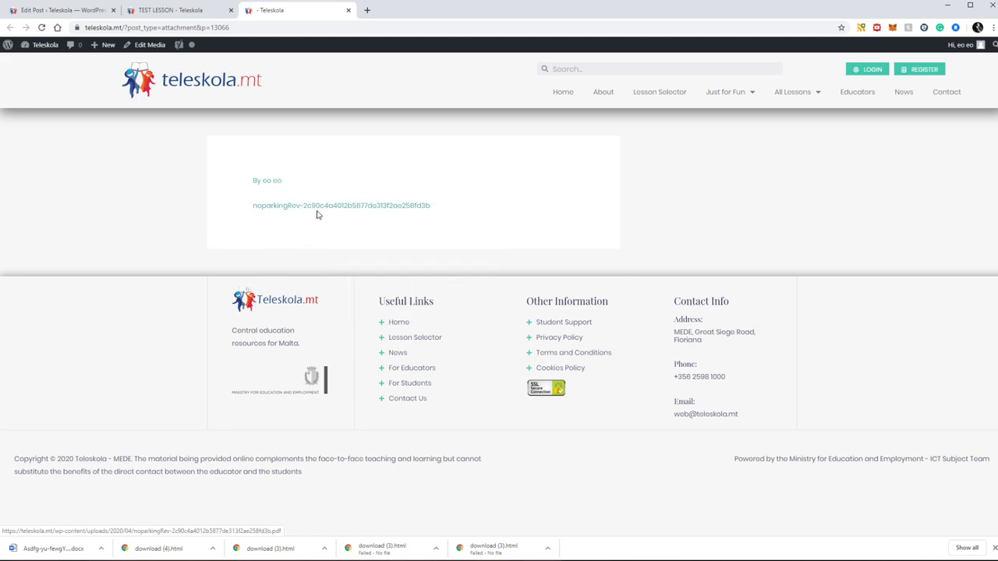
pyautogui.click(343, 207)
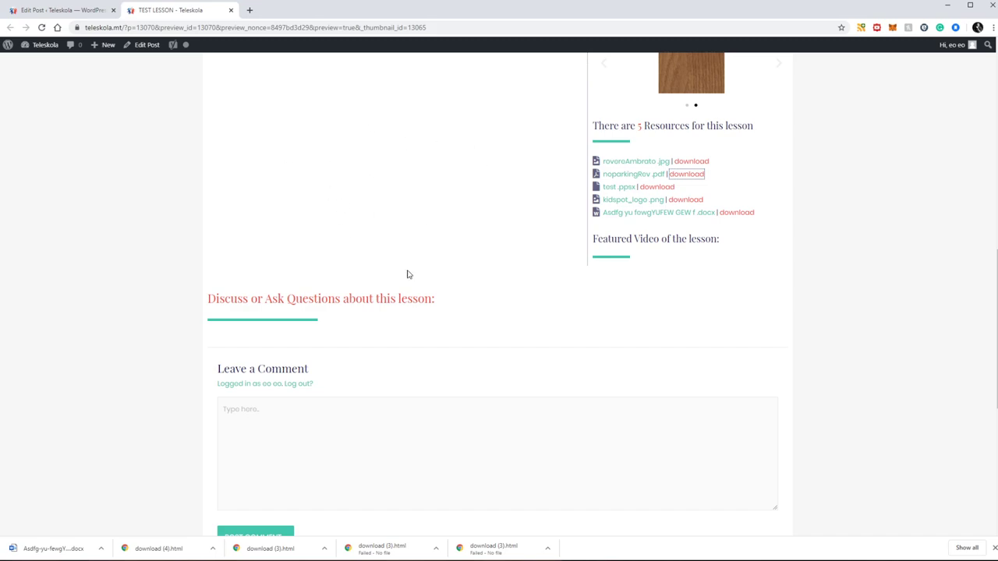
pyautogui.scroll(5, 655, 189)
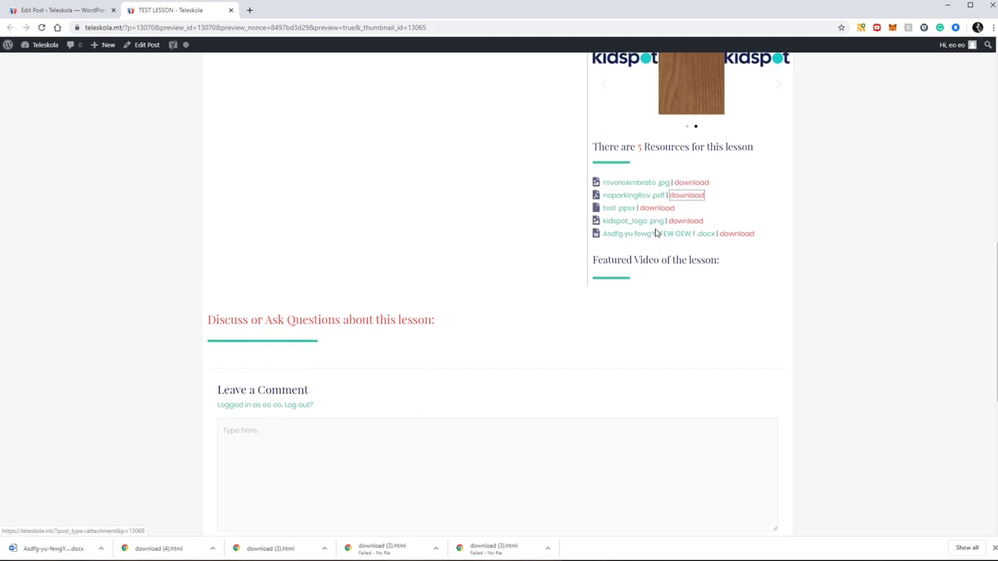